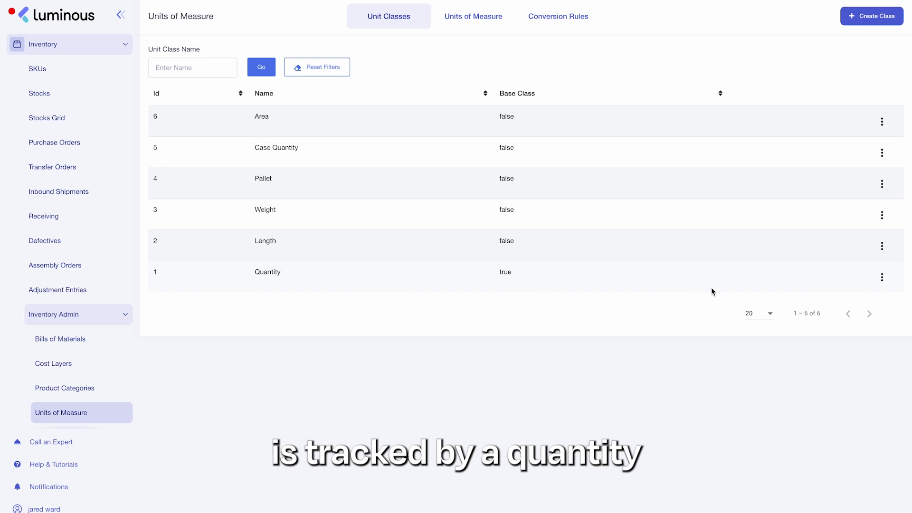
# Step: Open the Quantity unit class for editing and close the dialog without changes
pyautogui.click(882, 278)
pyautogui.click(837, 338)
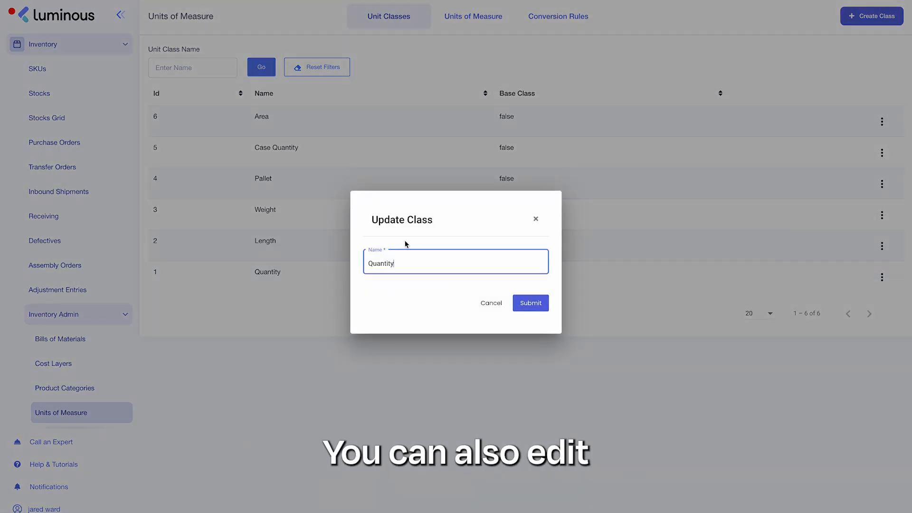
pyautogui.click(536, 221)
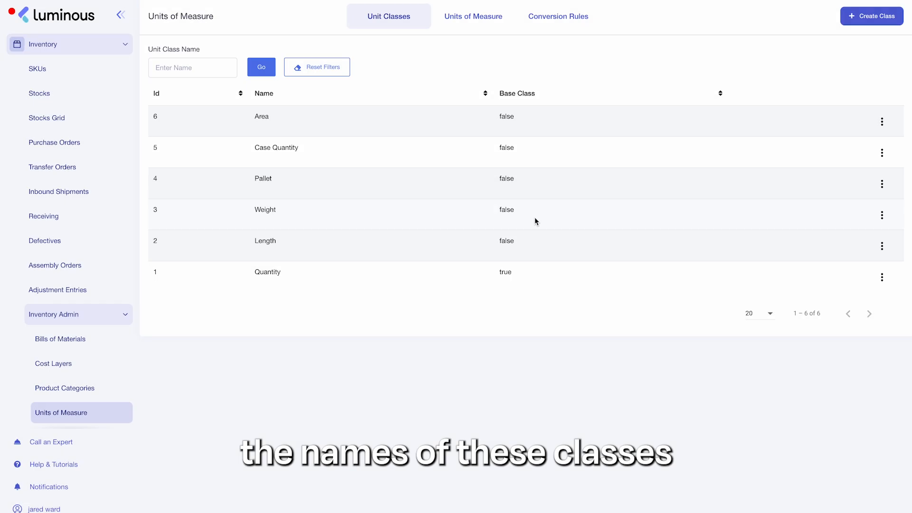
# Step: Browse the list of units of measure and their unit classes
pyautogui.click(466, 29)
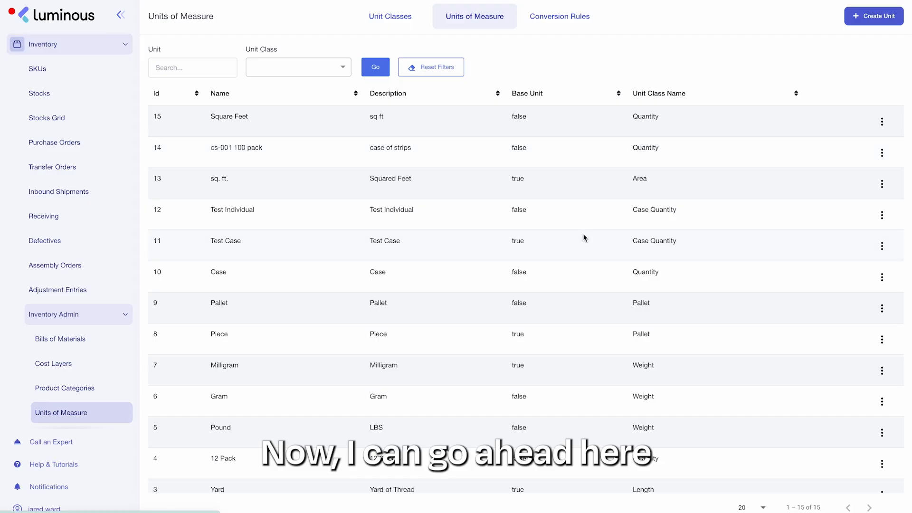
pyautogui.scroll(-1, 583, 233)
pyautogui.scroll(1, 583, 232)
pyautogui.scroll(-1, 584, 236)
pyautogui.scroll(1, 584, 236)
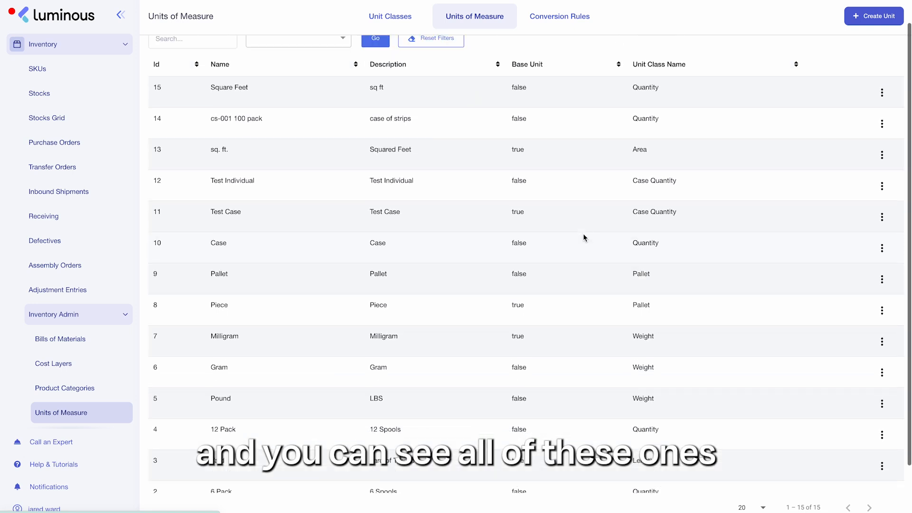
pyautogui.click(882, 102)
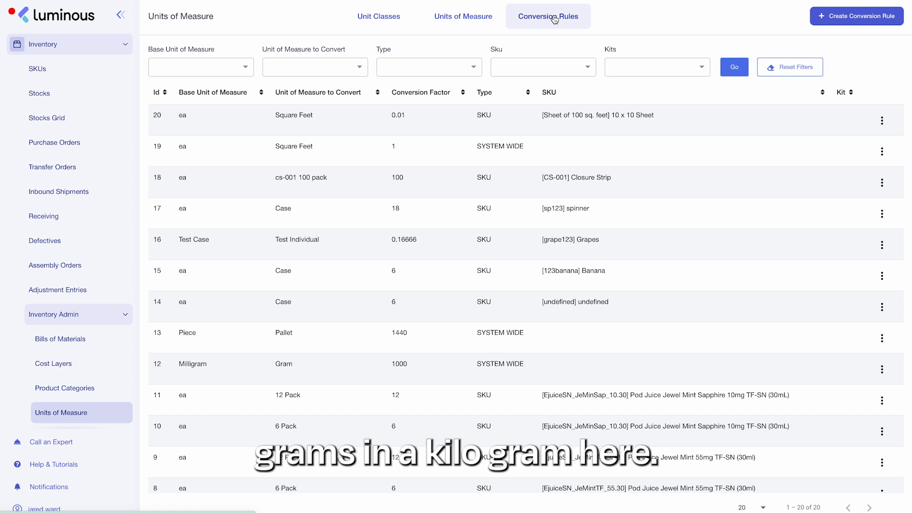
# Step: Start a new Weight conversion rule from Milligram to Gram with a conversion factor of 1000
pyautogui.click(823, 19)
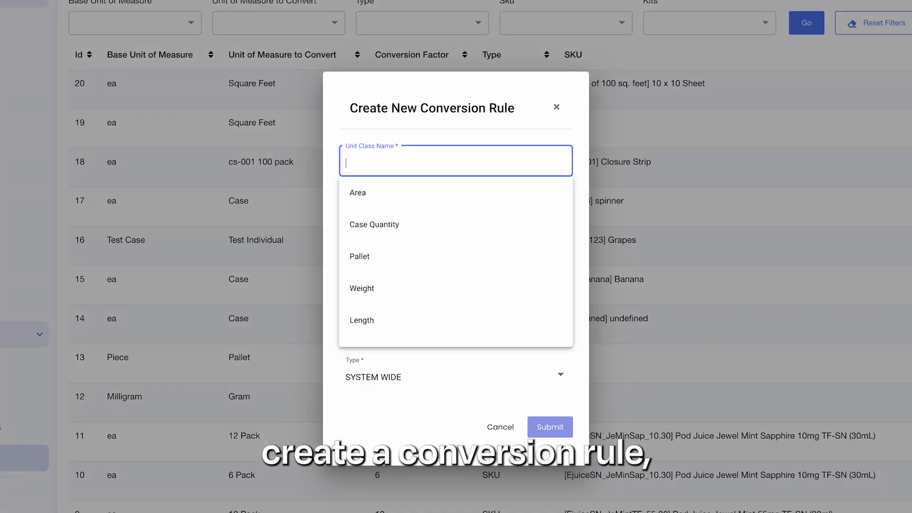
pyautogui.click(407, 291)
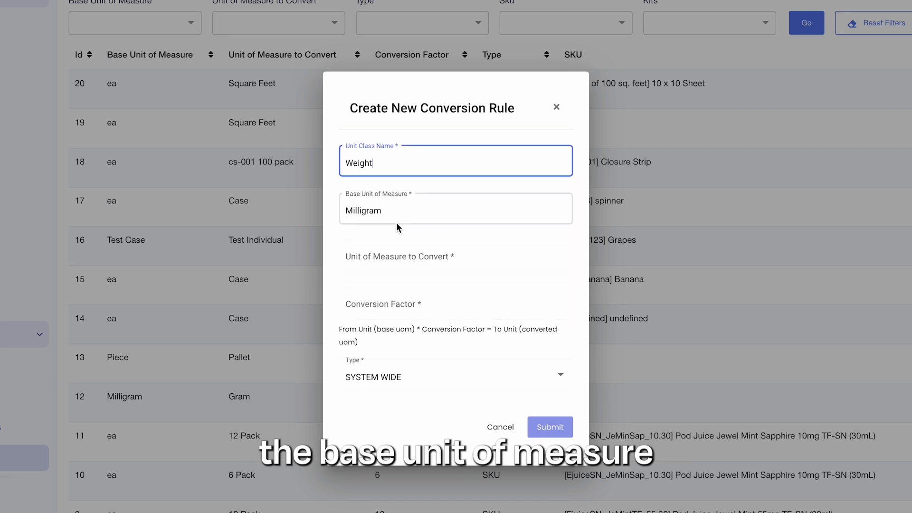
pyautogui.click(390, 259)
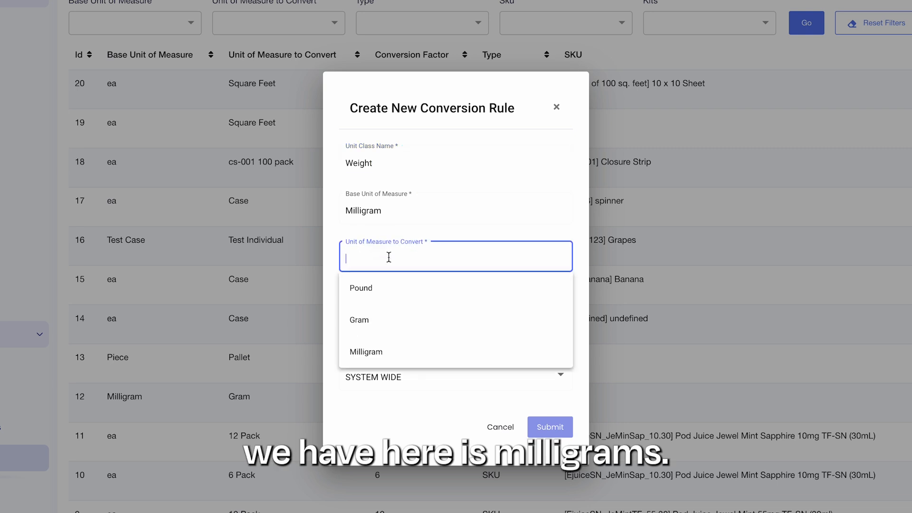
pyautogui.click(391, 318)
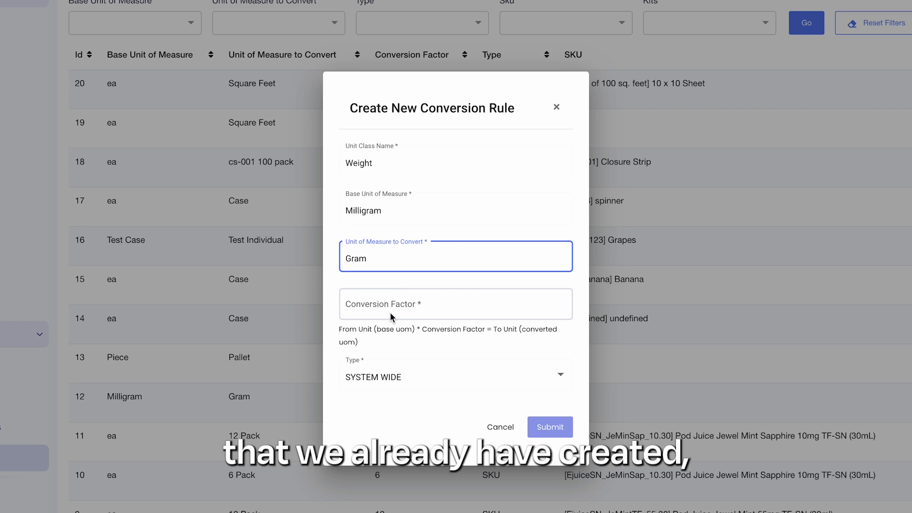
pyautogui.click(383, 308)
pyautogui.write('1000')
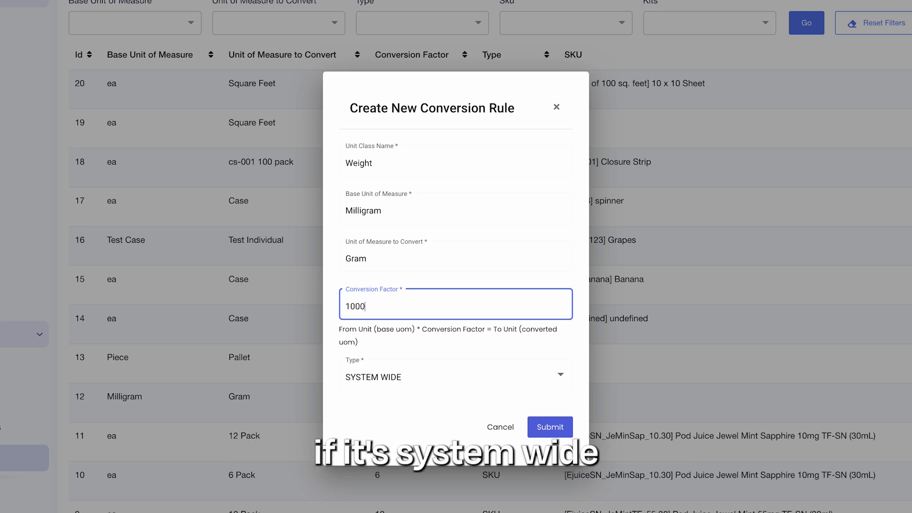
# Step: Switch the rule type to SKU and close the conversion rule dialog without submitting
pyautogui.click(405, 385)
pyautogui.click(386, 412)
pyautogui.click(386, 398)
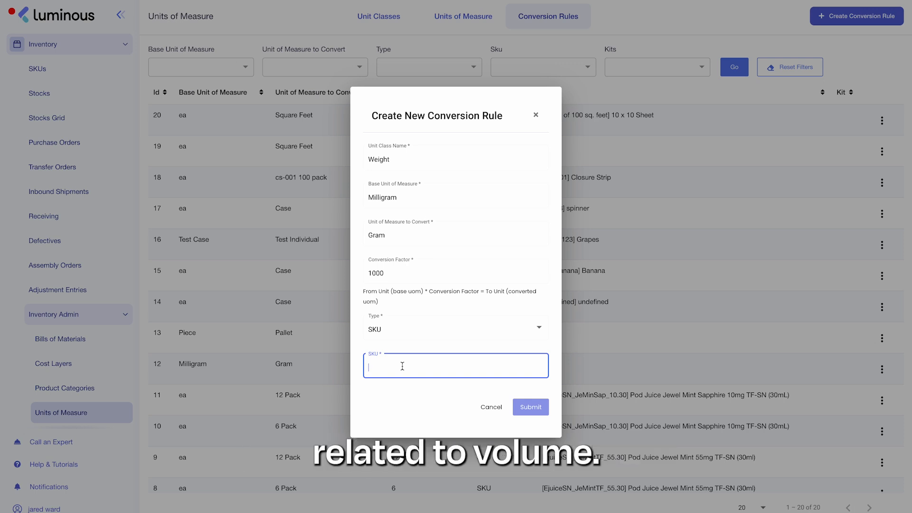
pyautogui.click(537, 115)
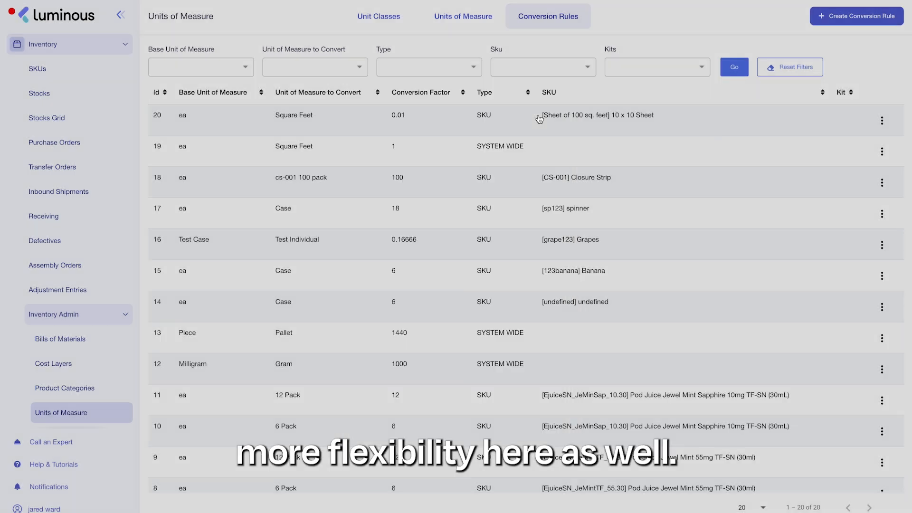
# Step: Open the 10 Foot Rod SKU for editing and set its unit class to Length
pyautogui.click(79, 69)
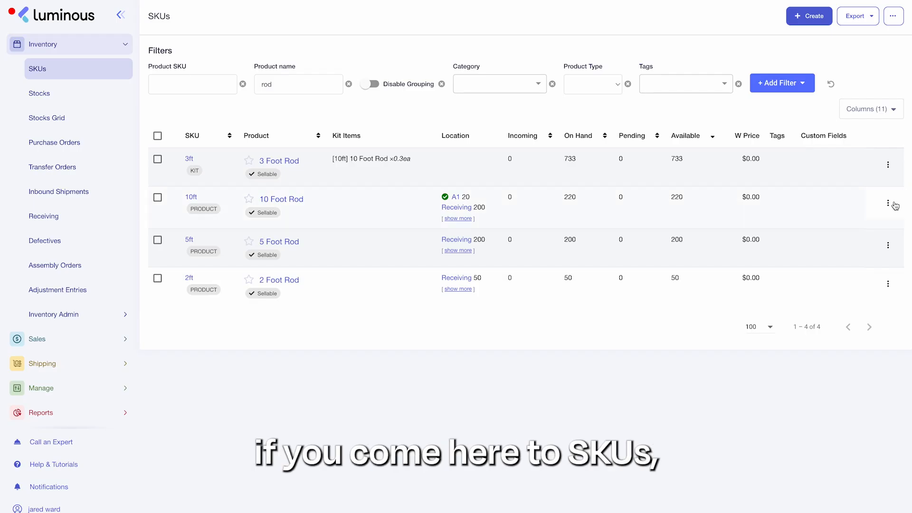
pyautogui.click(888, 202)
pyautogui.click(842, 230)
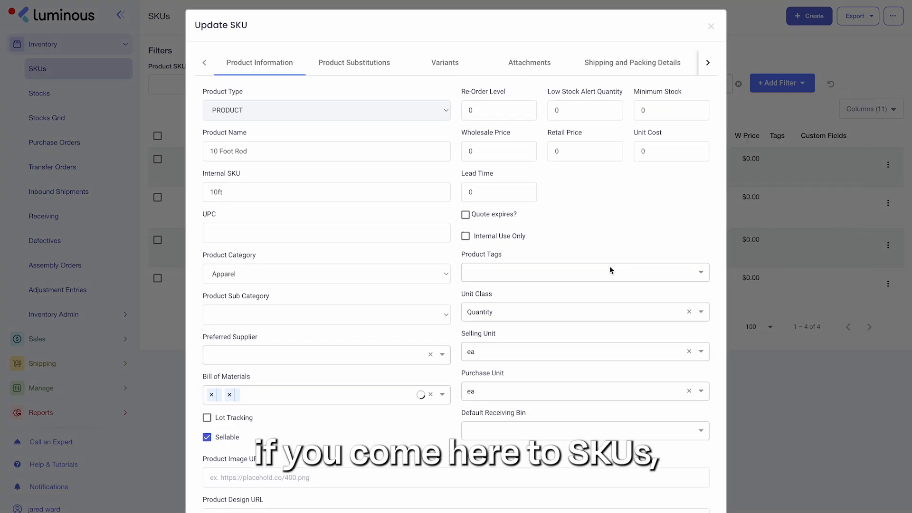
pyautogui.click(509, 313)
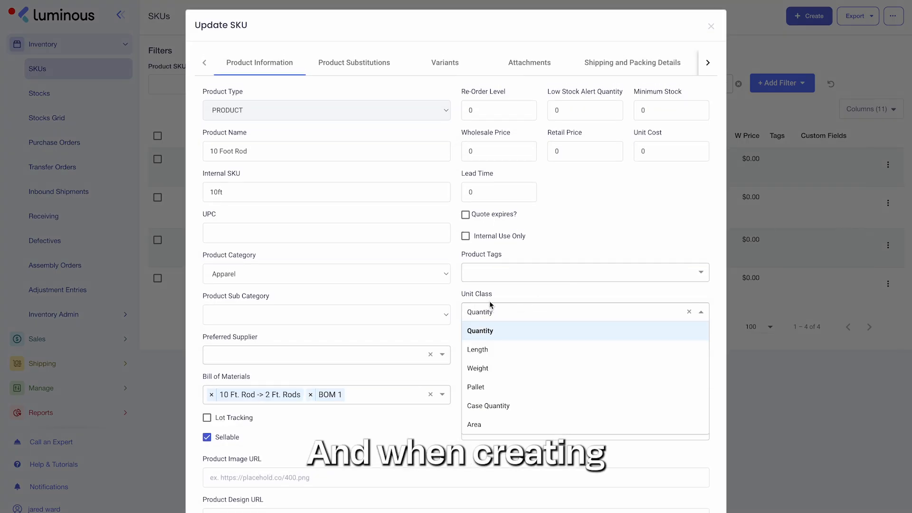
pyautogui.click(552, 289)
pyautogui.click(508, 312)
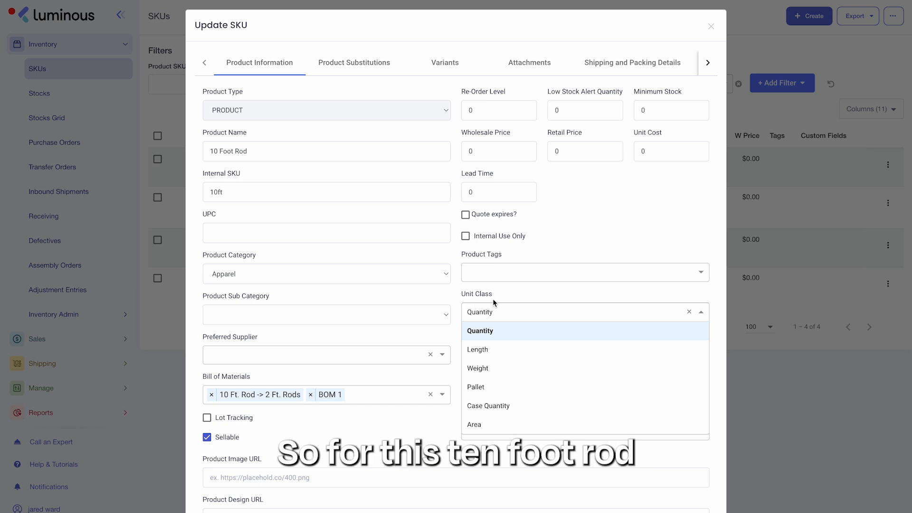
pyautogui.click(497, 347)
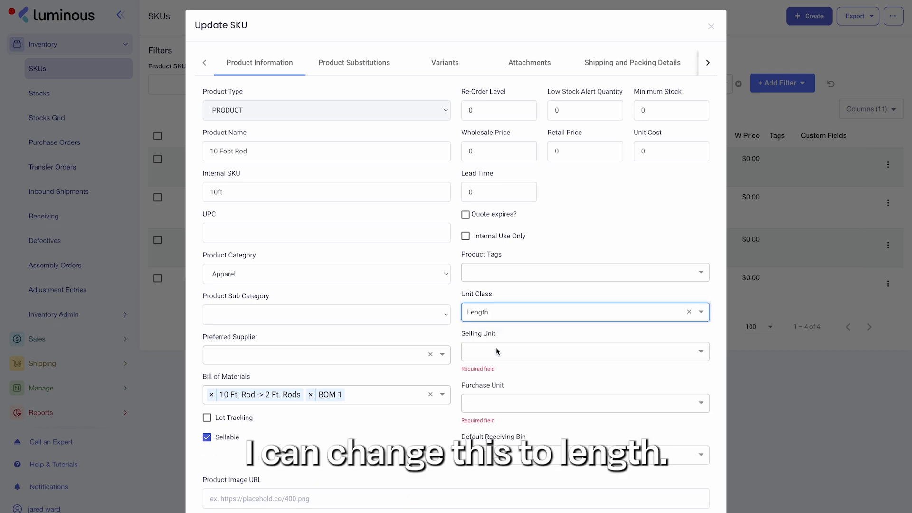
# Step: Set the selling unit and purchase unit to Yard, then close the SKU dialog
pyautogui.click(492, 355)
pyautogui.click(484, 375)
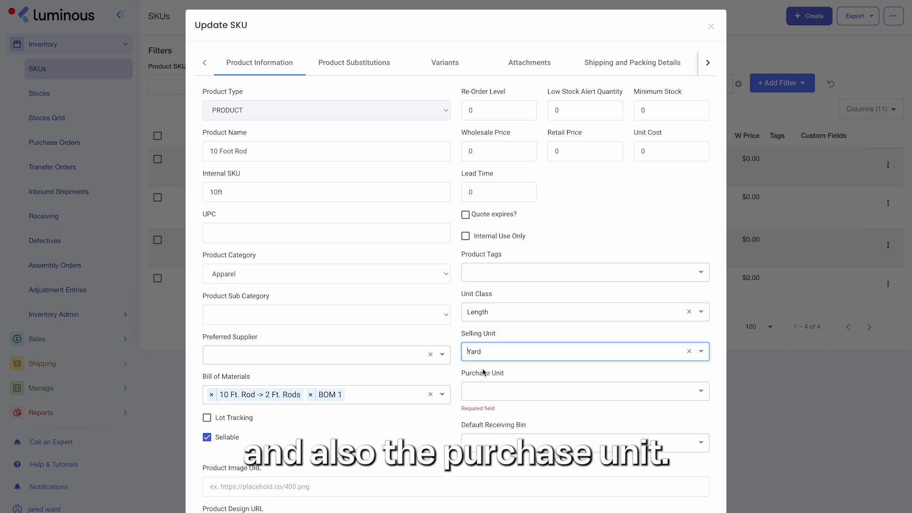
pyautogui.click(497, 391)
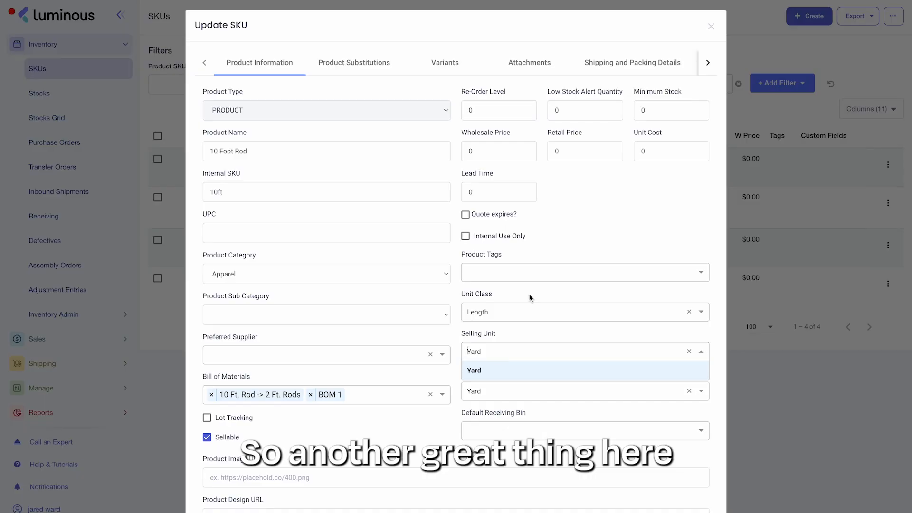
pyautogui.click(713, 29)
pyautogui.click(713, 29)
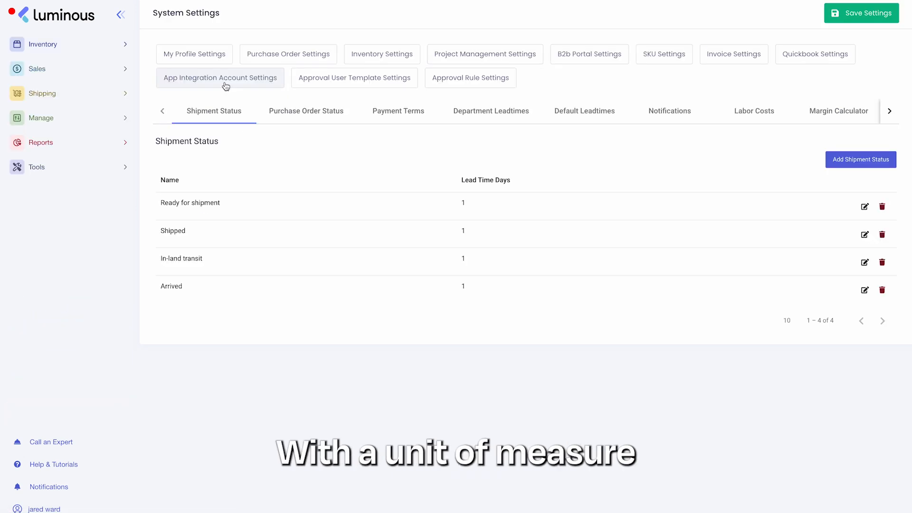
# Step: Turn off Hide UOM in the inventory system settings and save the settings
pyautogui.click(52, 507)
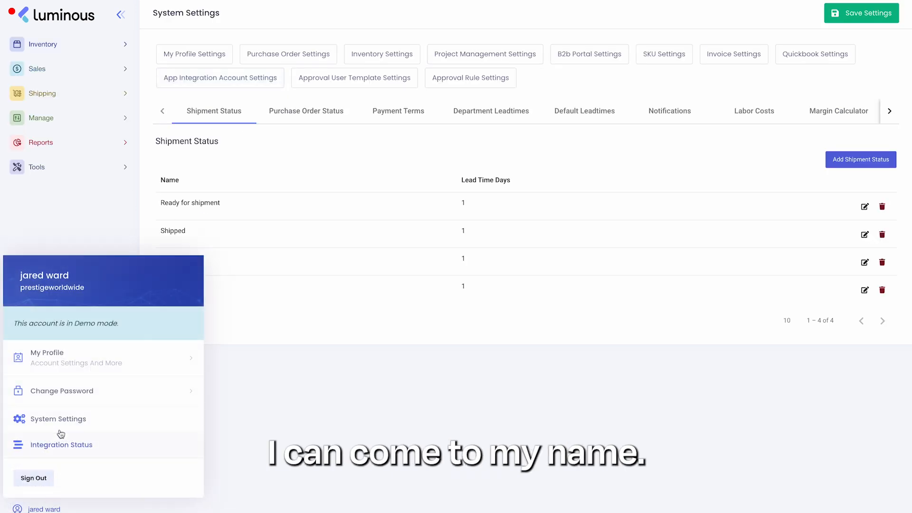
pyautogui.click(260, 408)
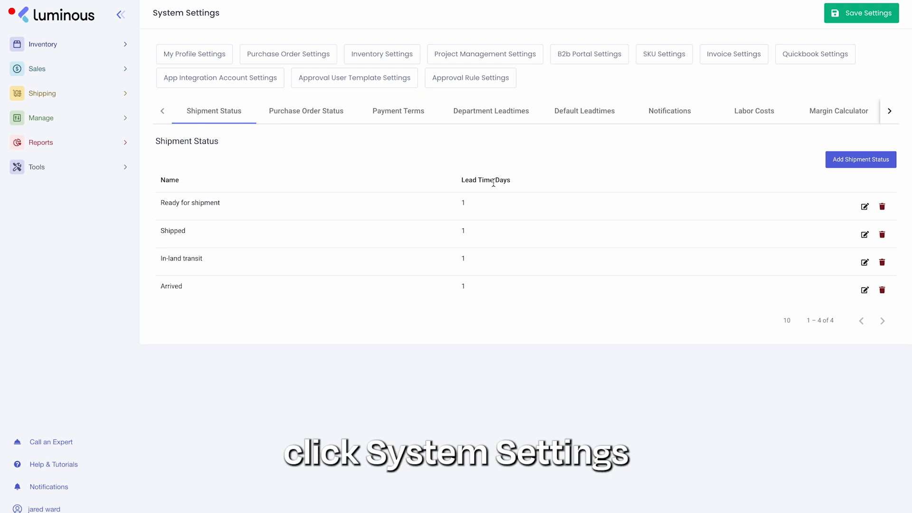
pyautogui.click(373, 54)
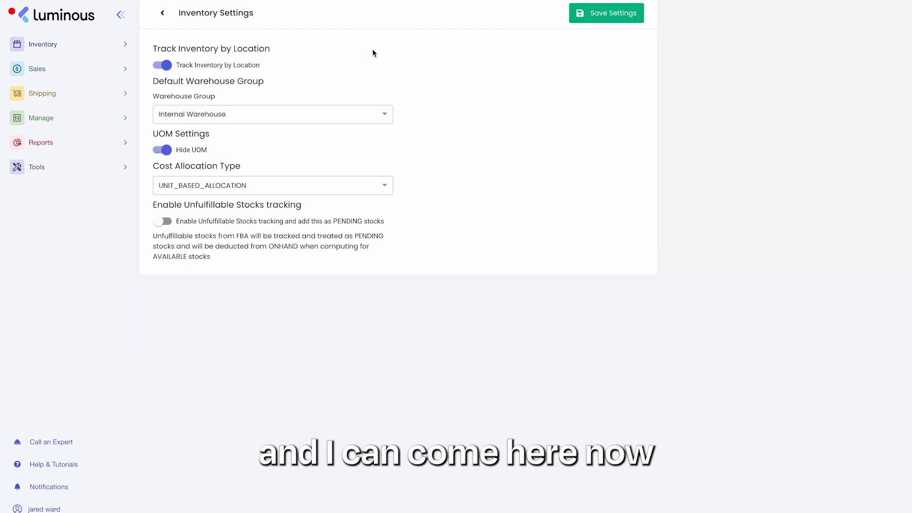
pyautogui.click(171, 150)
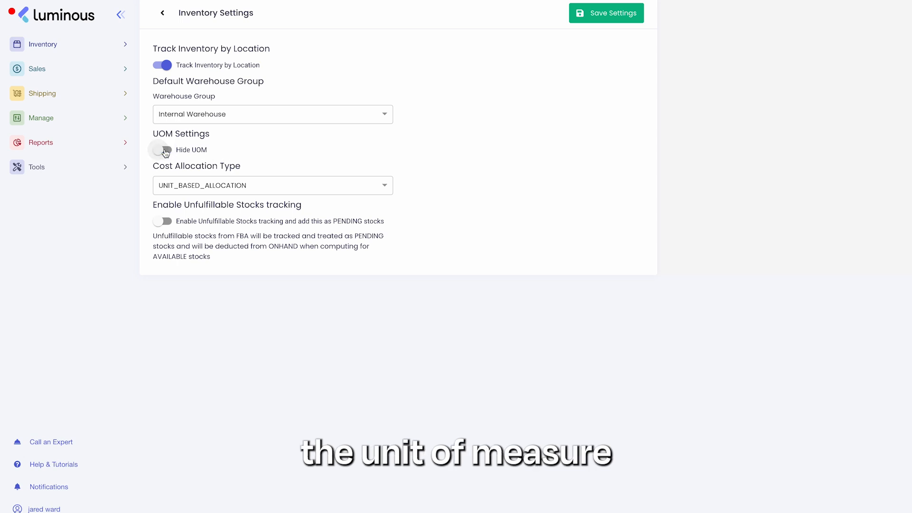
pyautogui.click(618, 15)
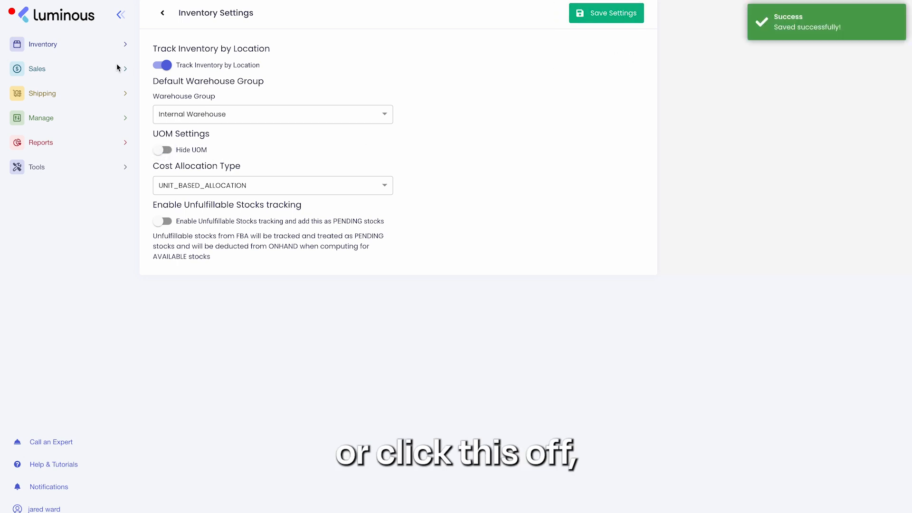
# Step: Open the inventory Stocks view to review unit of measure display
pyautogui.click(76, 45)
pyautogui.click(61, 70)
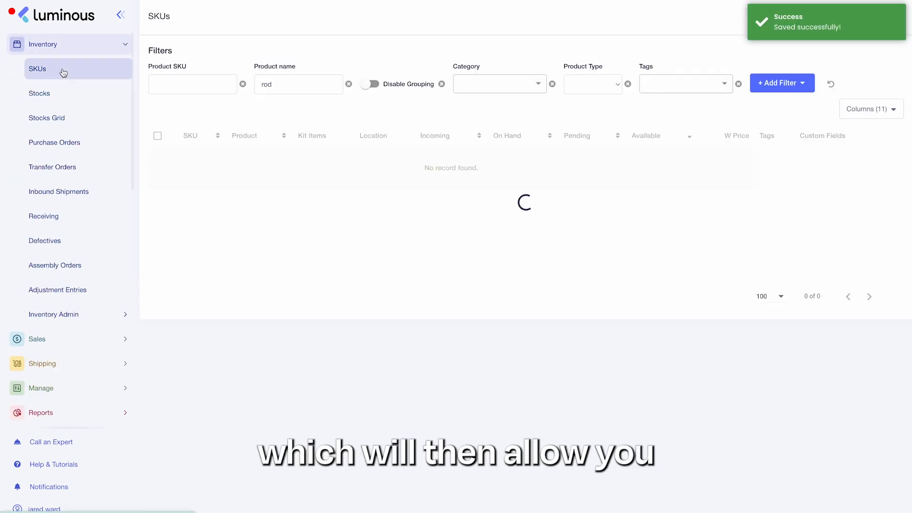
pyautogui.click(61, 96)
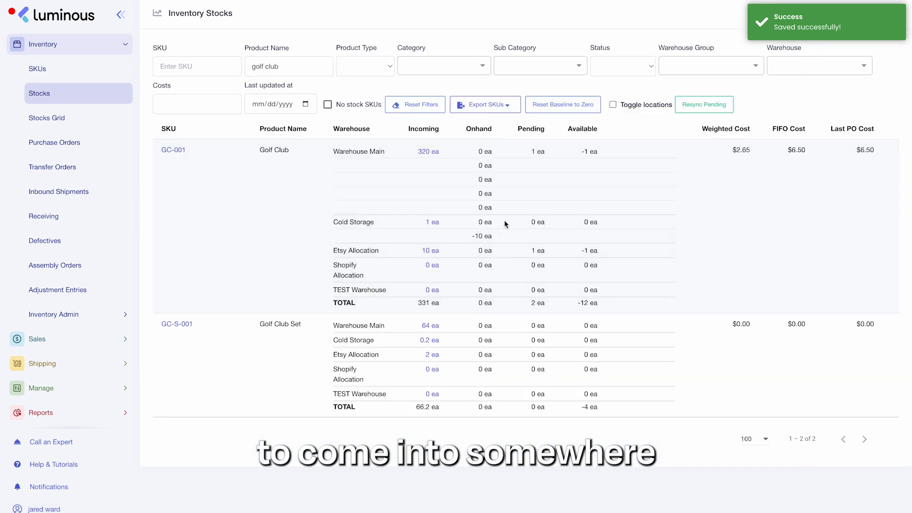